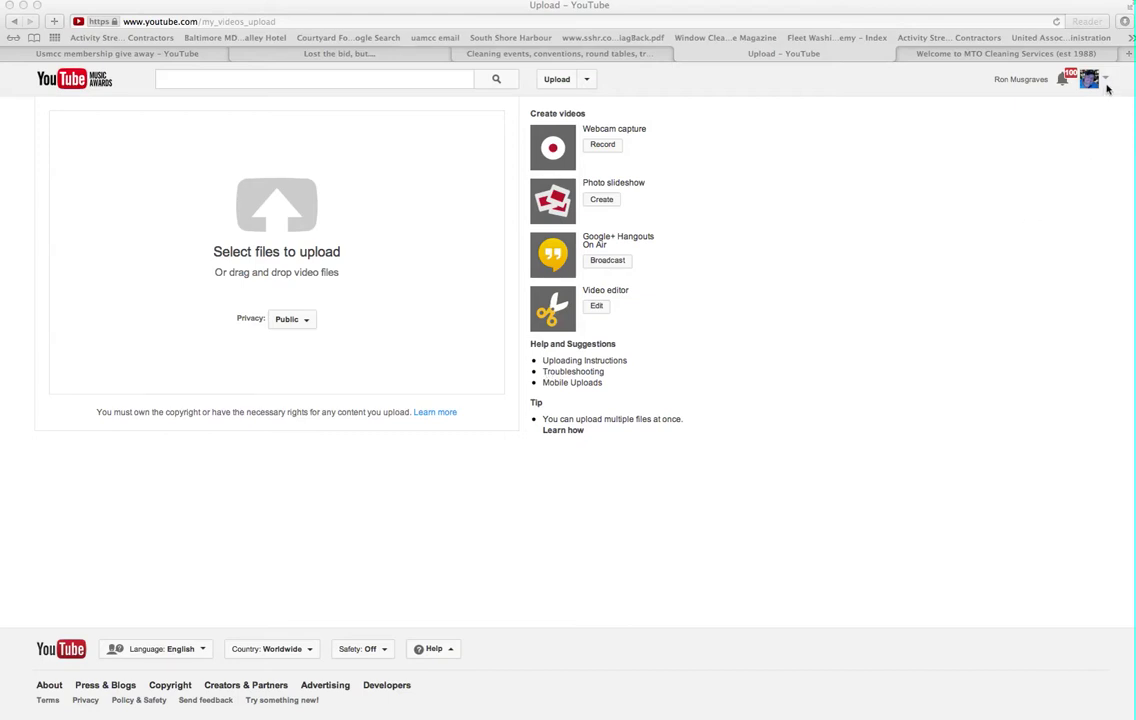
Go to Video Manager's uploads list from the account avatar menu
left_click(1105, 82)
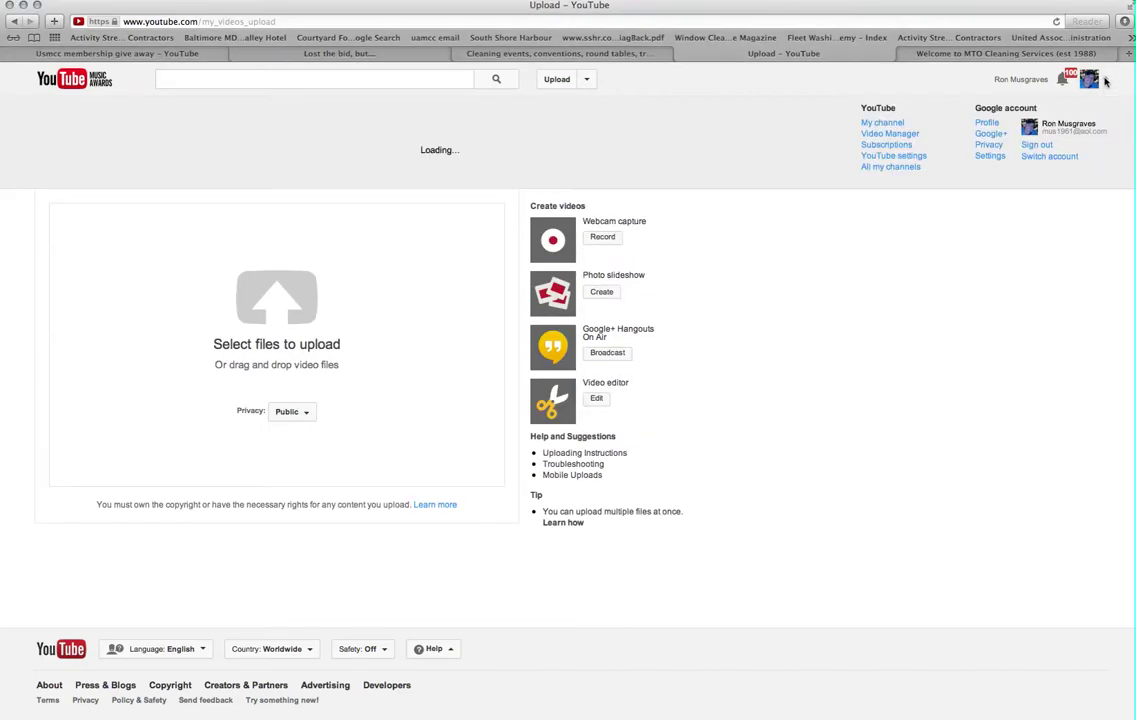
left_click(897, 137)
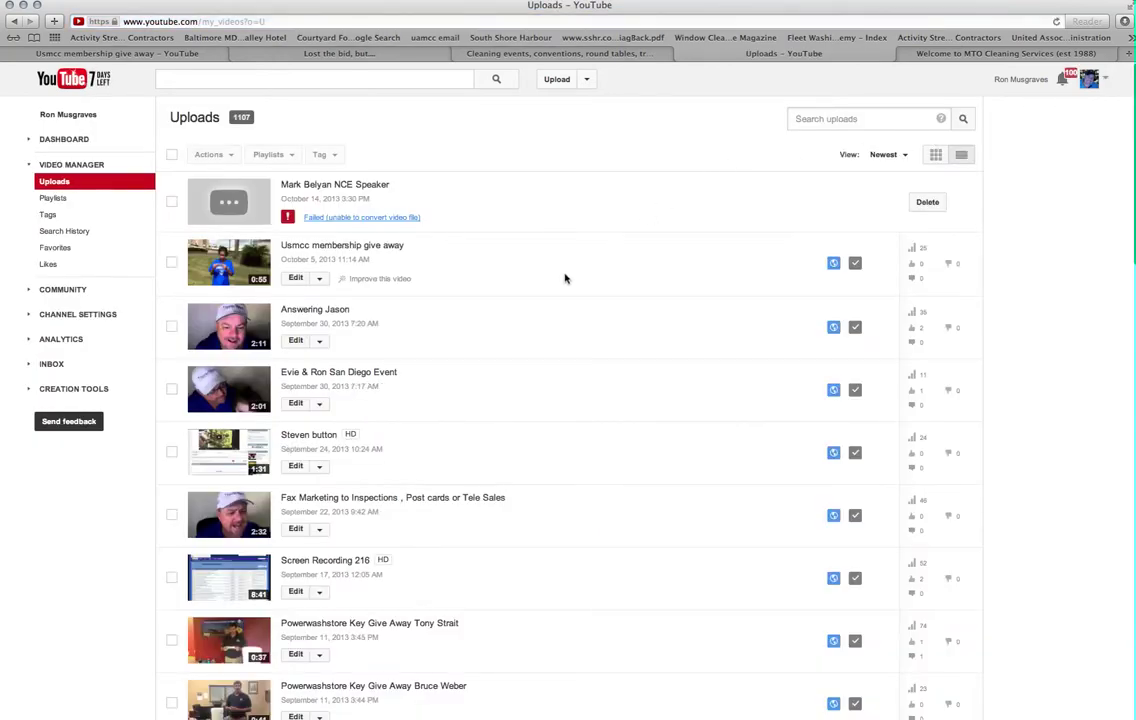
Open the Usmcc membership give away video, mute it, and bring up its Share > Embed code box
left_click(335, 249)
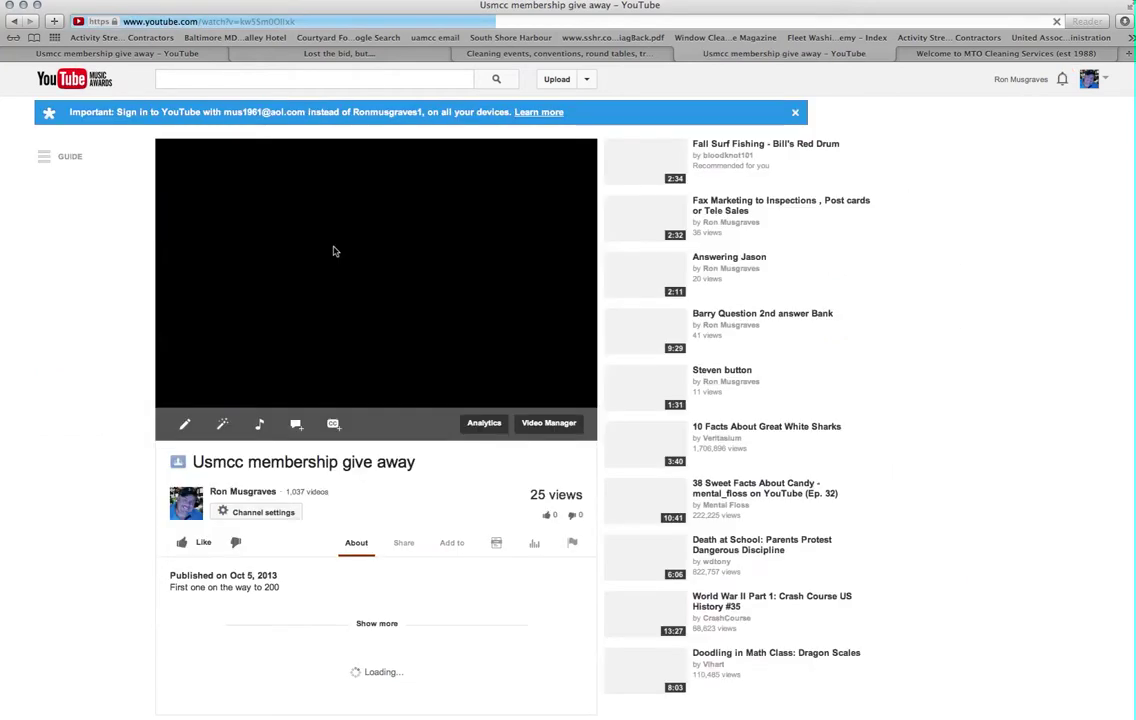
scroll(335, 251, "down", 1)
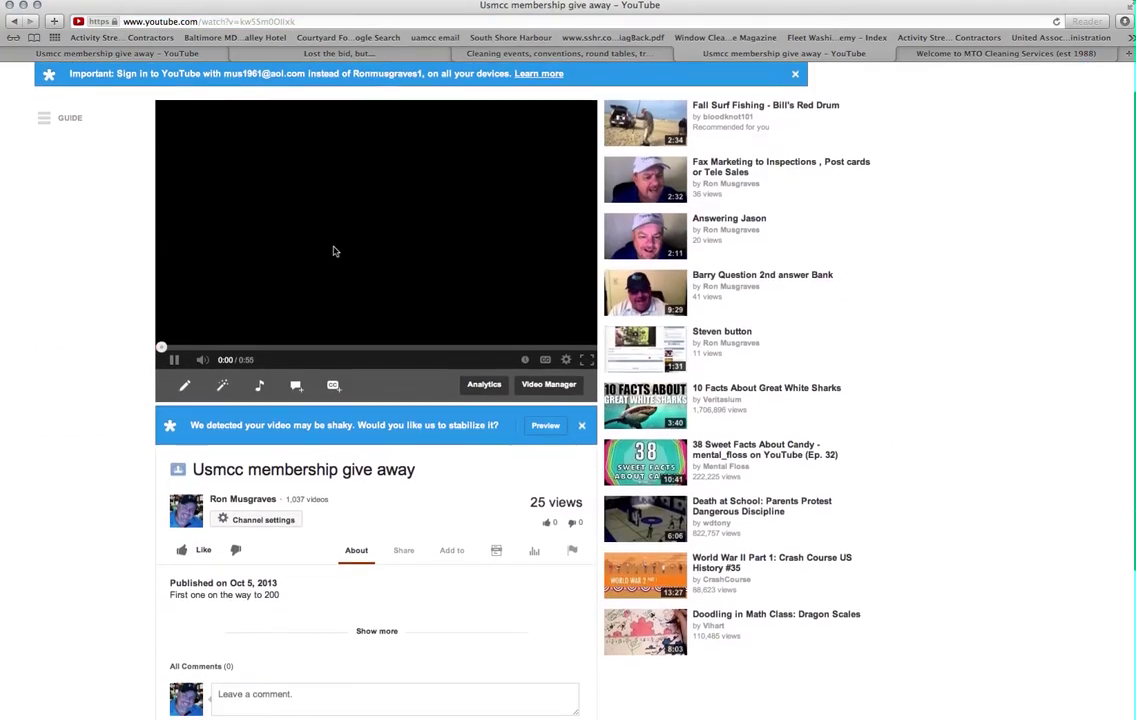
scroll(335, 251, "down", 2)
scroll(335, 251, "up", 3)
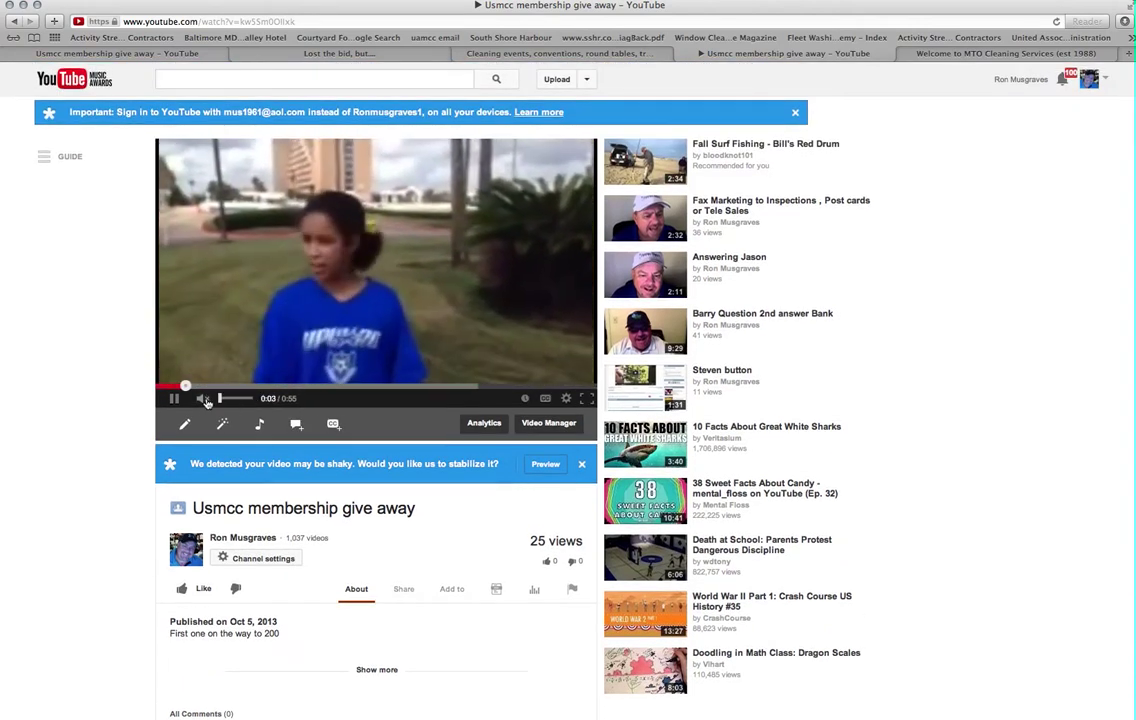
left_click(203, 399)
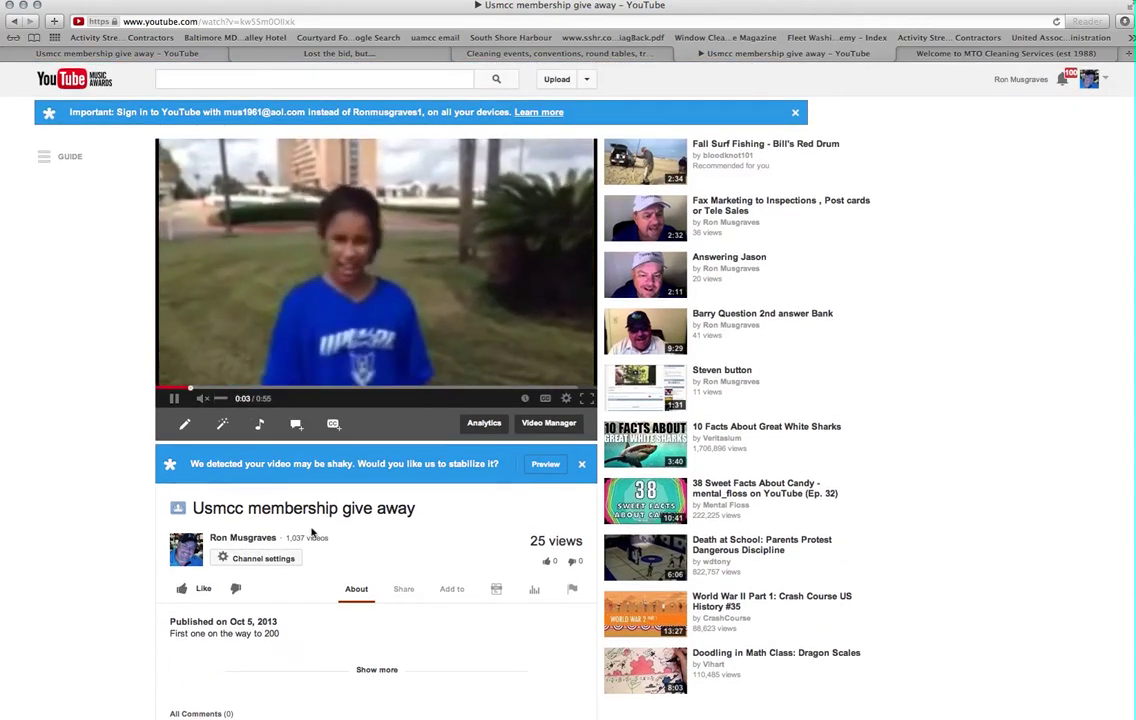
left_click(404, 590)
scroll(419, 542, "down", 1)
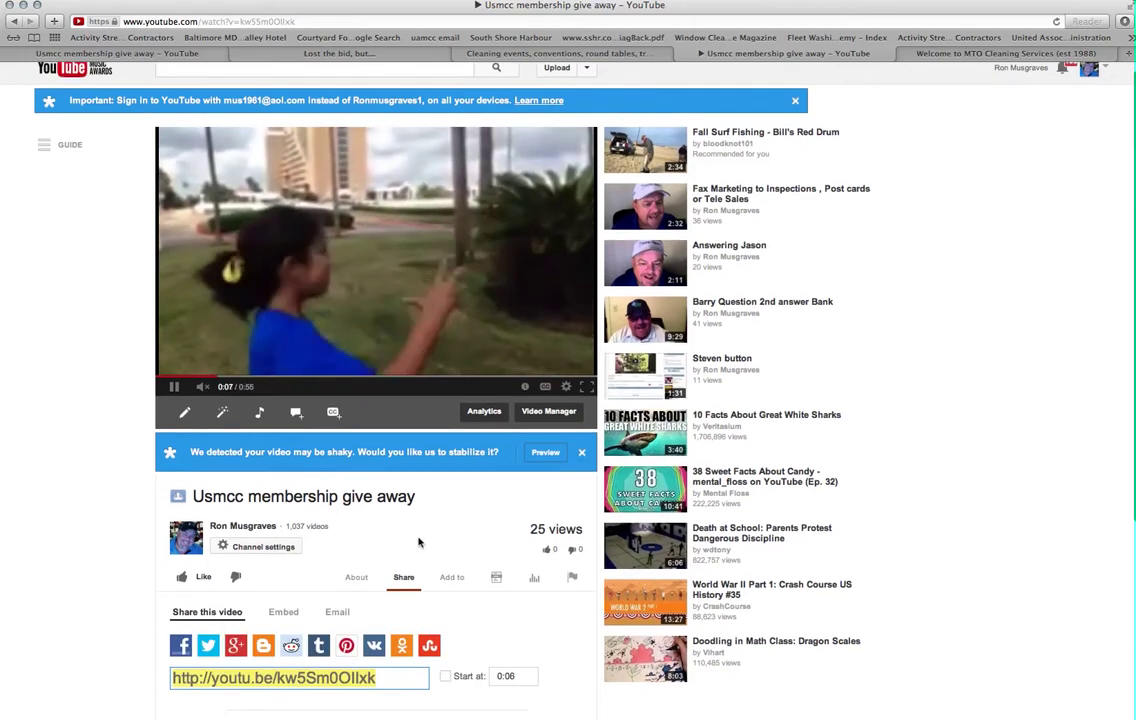
scroll(419, 542, "down", 2)
left_click(274, 539)
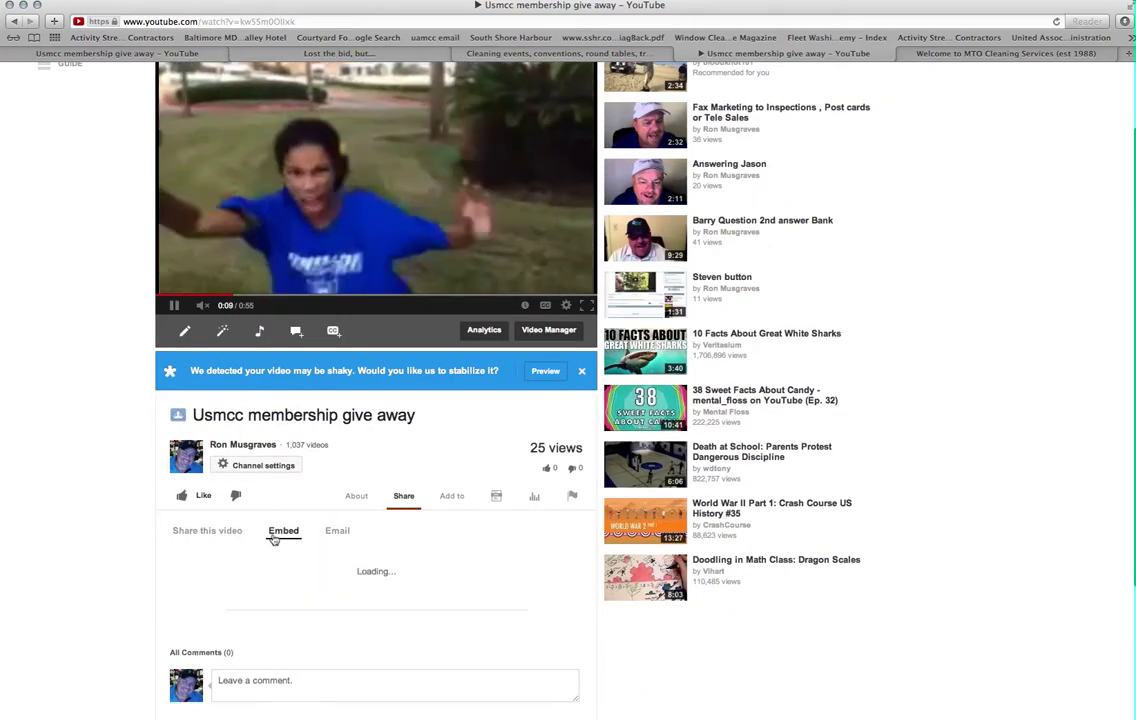
scroll(280, 520, "down", 3)
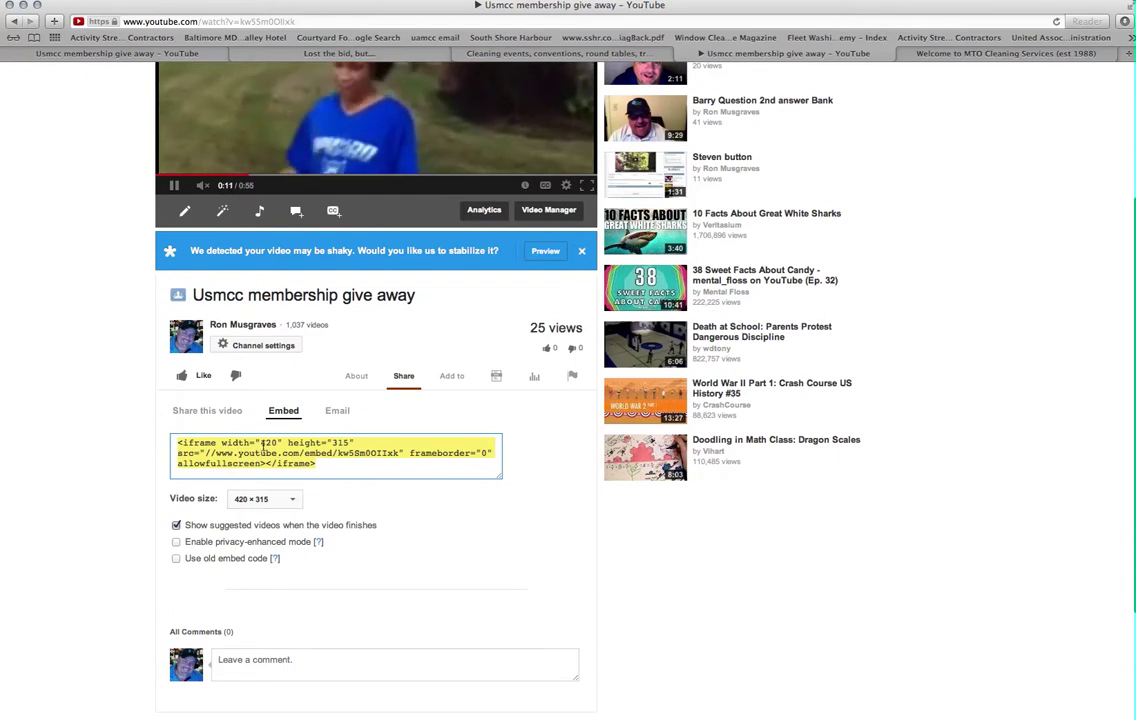
left_click(263, 447)
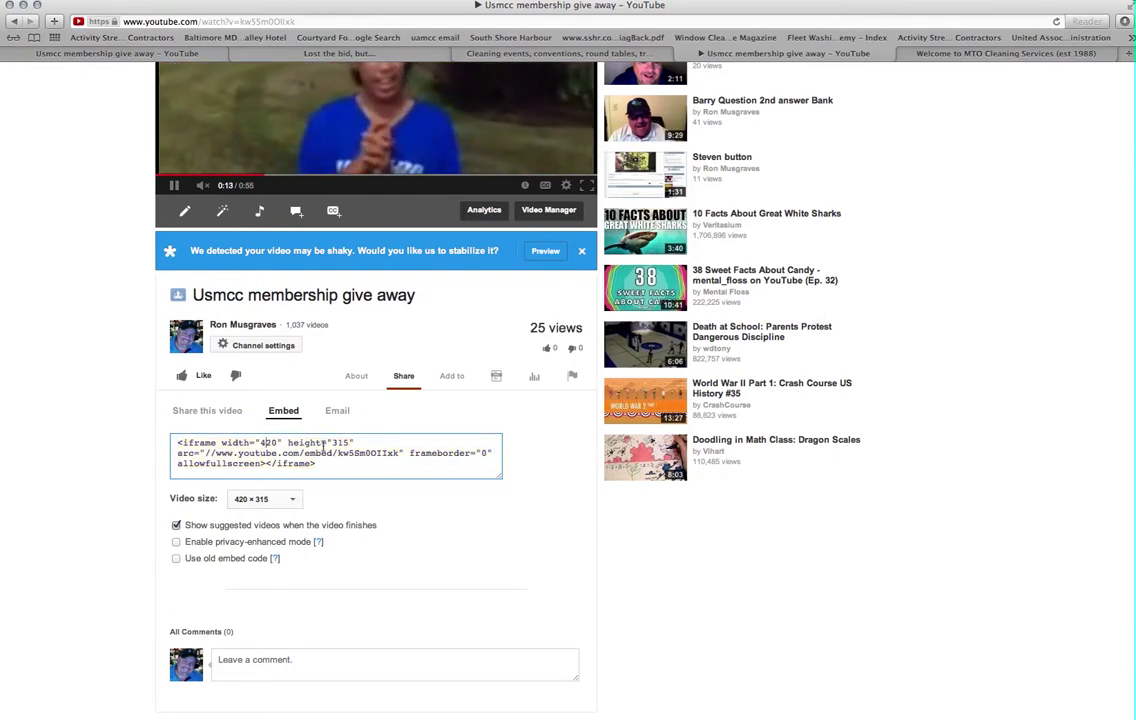
Replace width 420 with 220 and height 315 with 185 in the iframe code
left_click_drag(332, 443, 349, 443)
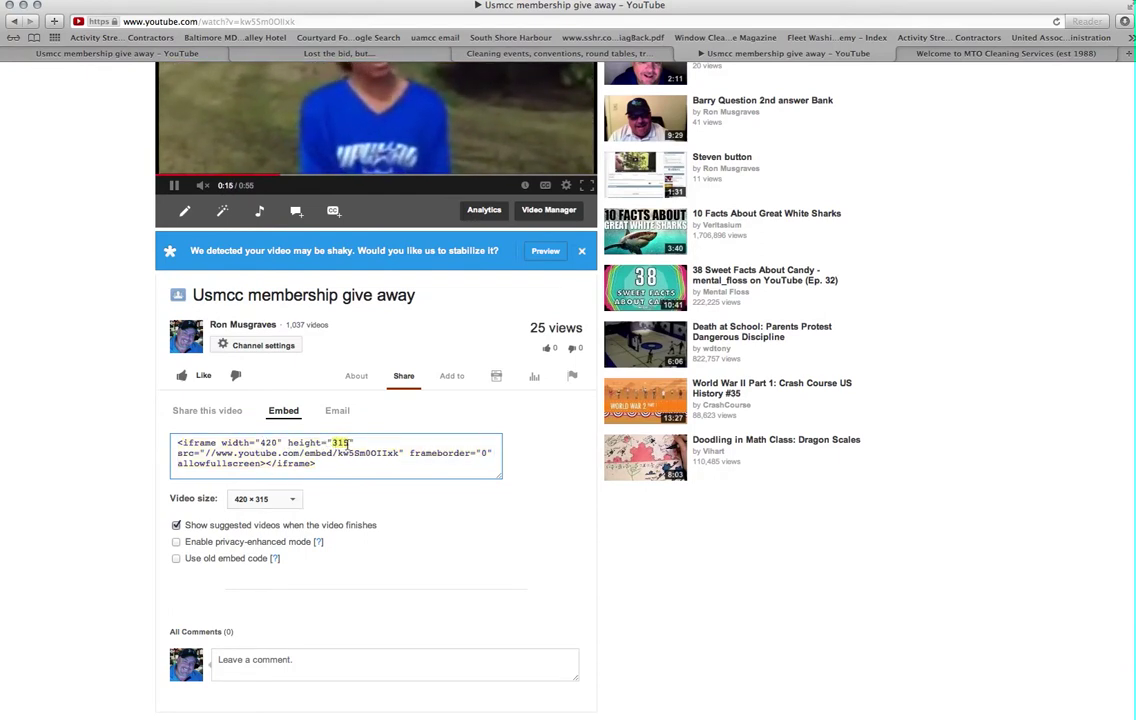
left_click_drag(261, 443, 274, 442)
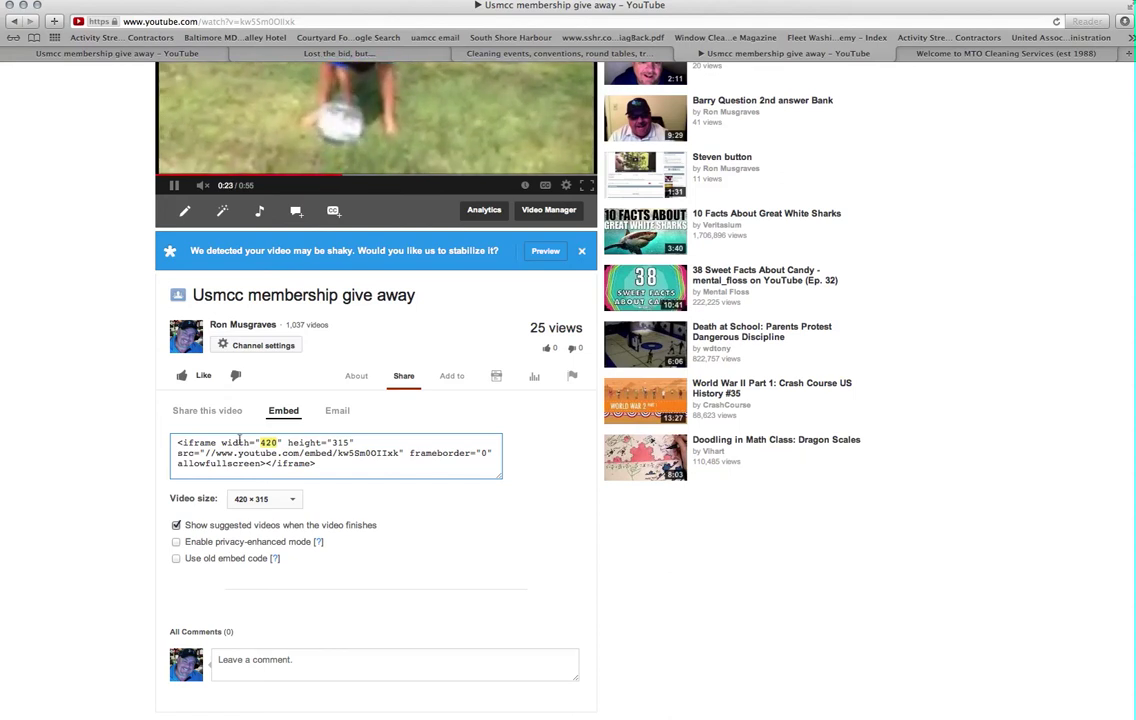
type("220")
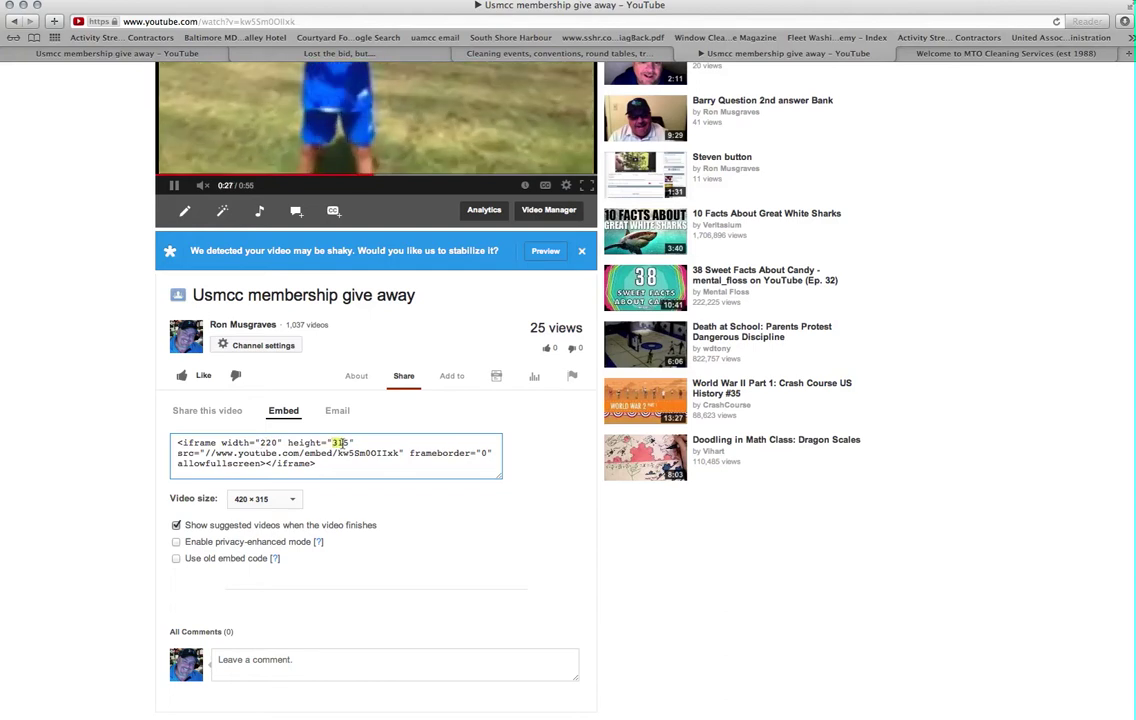
left_click_drag(333, 442, 348, 442)
type("1")
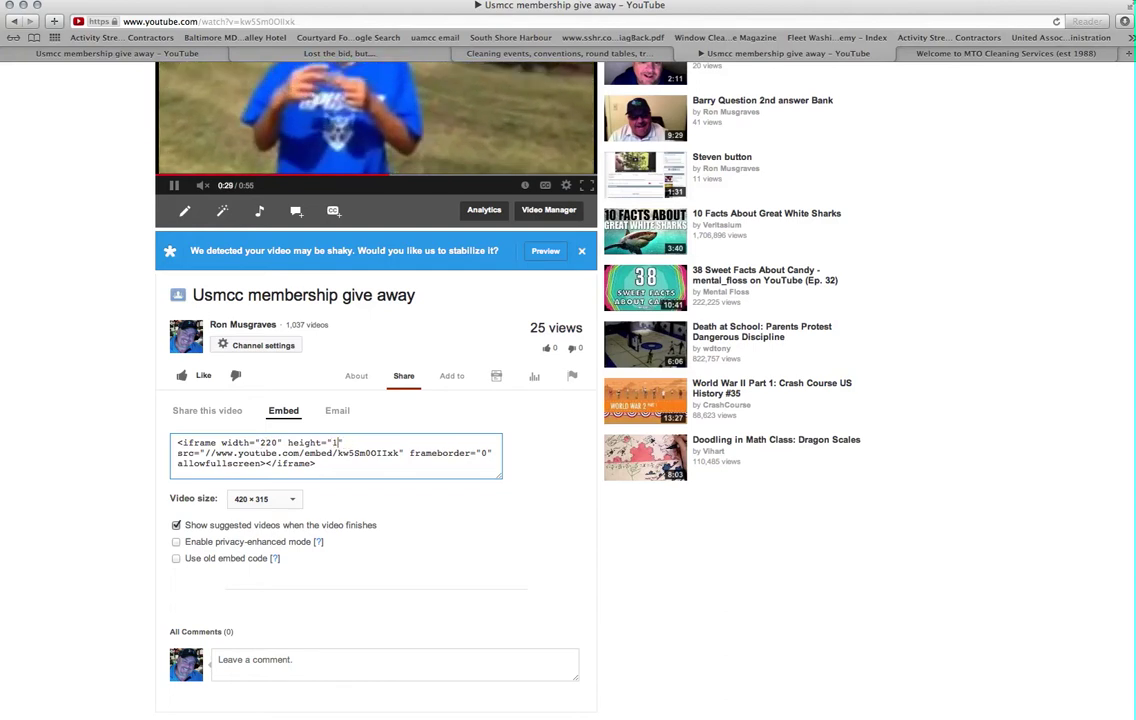
type("85")
left_click(368, 473)
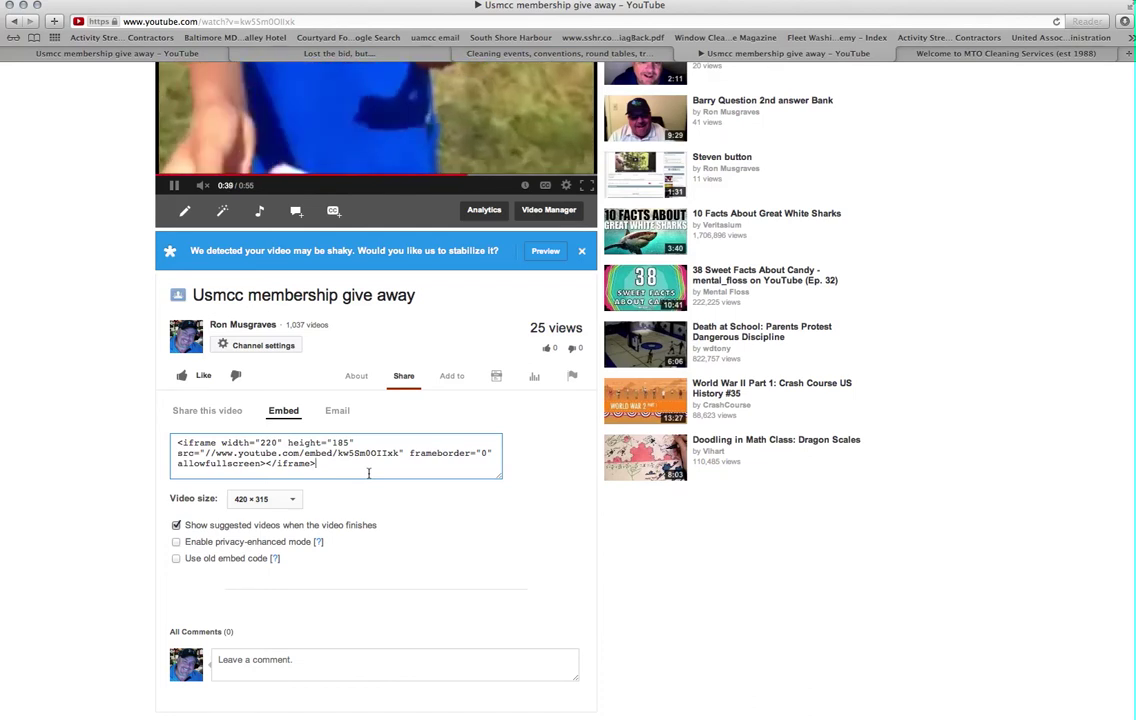
Select the entire edited iframe code (220 by 185) for copying
left_click(347, 469)
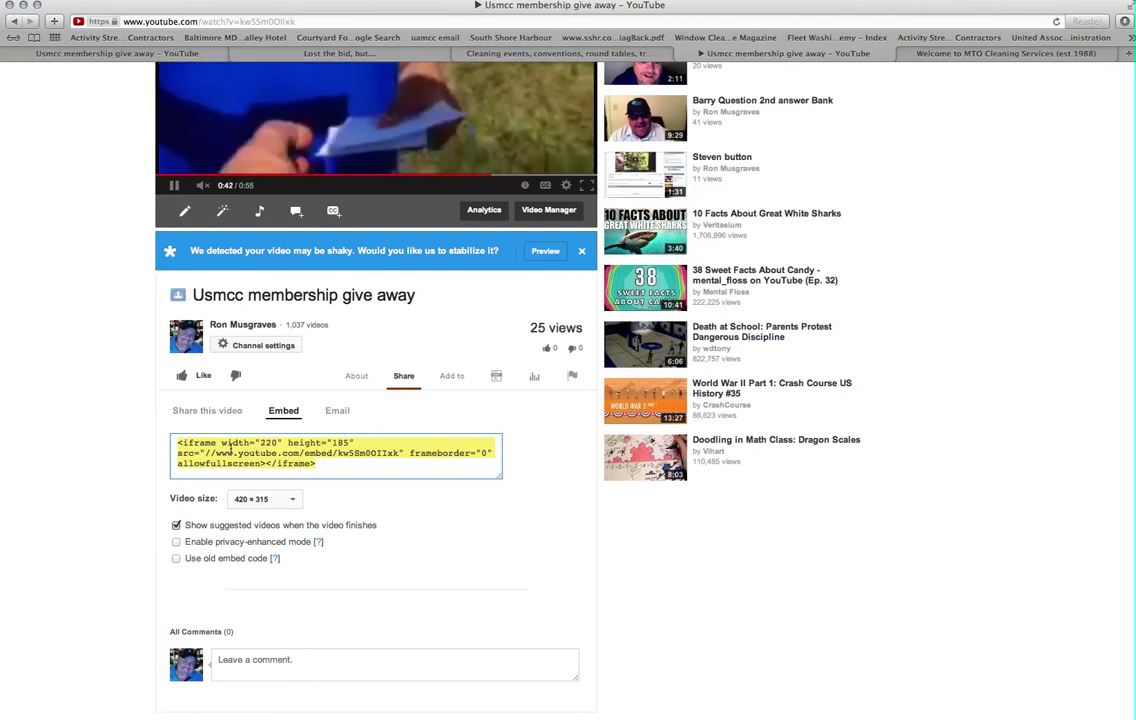